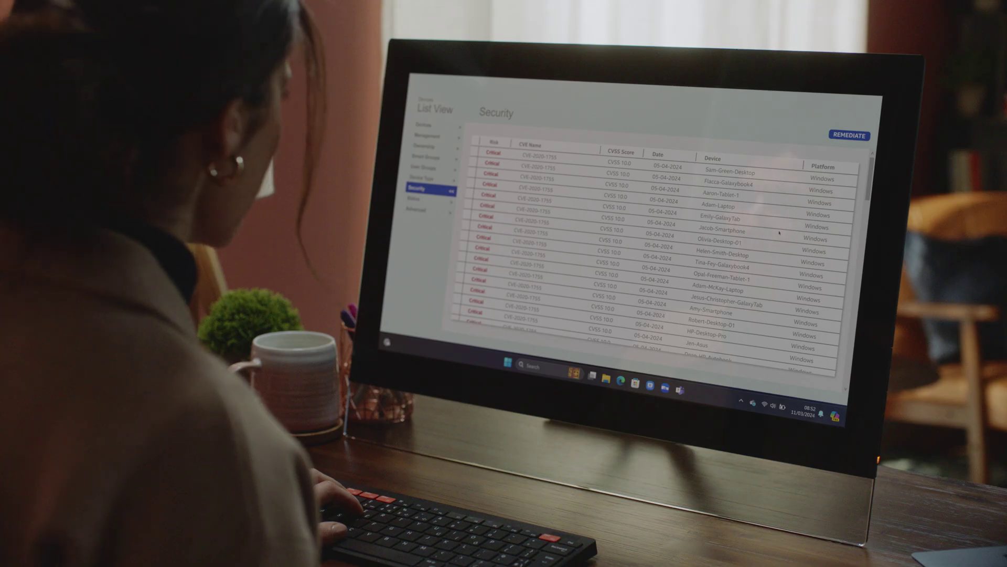
{"action": "left_click", "coordinate": [849, 136]}
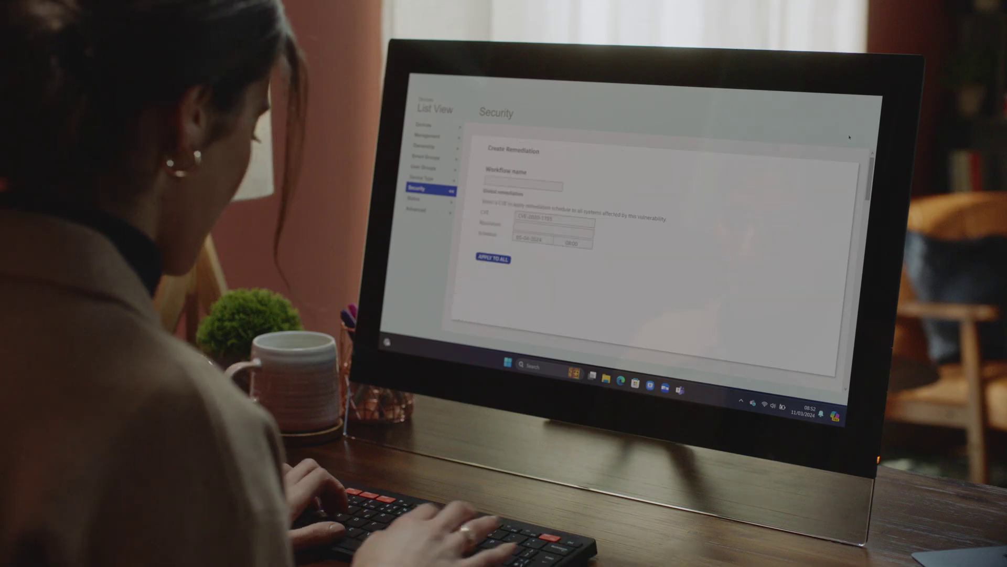